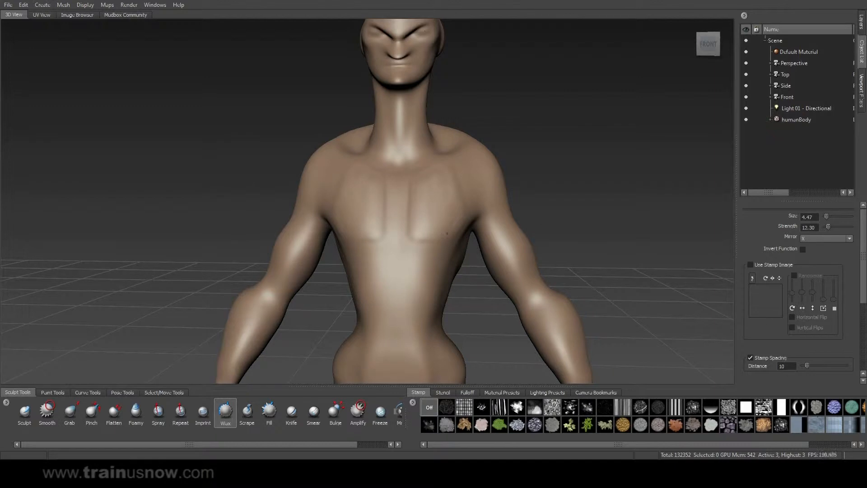
Sculpt the neck tendons and the front shoulder bulges with the Wax brush, mirrored across X
{"action": "mouse_move", "coordinate": [422, 232]}
{"action": "left_mouse_down", "text": "alt"}
{"action": "mouse_move", "coordinate": [443, 181]}
{"action": "mouse_move", "coordinate": [422, 232]}
{"action": "mouse_move", "coordinate": [403, 223]}
{"action": "mouse_move", "coordinate": [375, 239]}
{"action": "left_mouse_up", "text": "alt"}
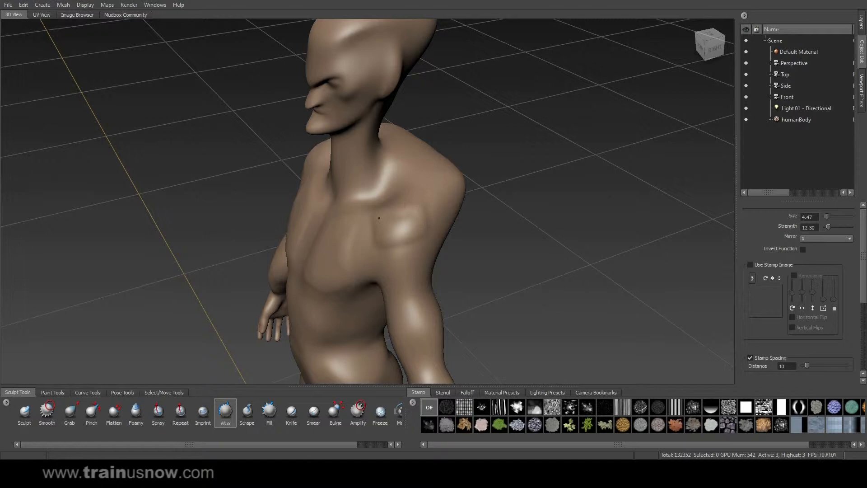
{"action": "left_click_drag", "start_coordinate": [484, 190], "coordinate": [361, 72], "text": "alt"}
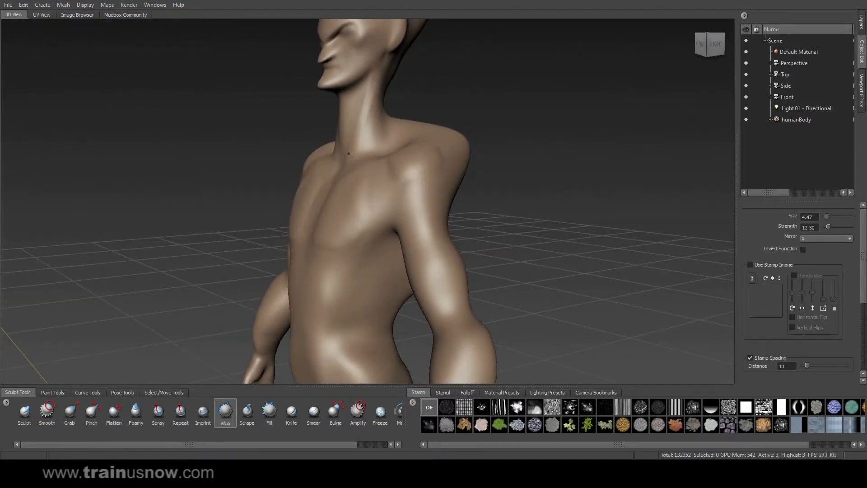
{"action": "left_click_drag", "start_coordinate": [350, 158], "coordinate": [391, 116], "text": "alt"}
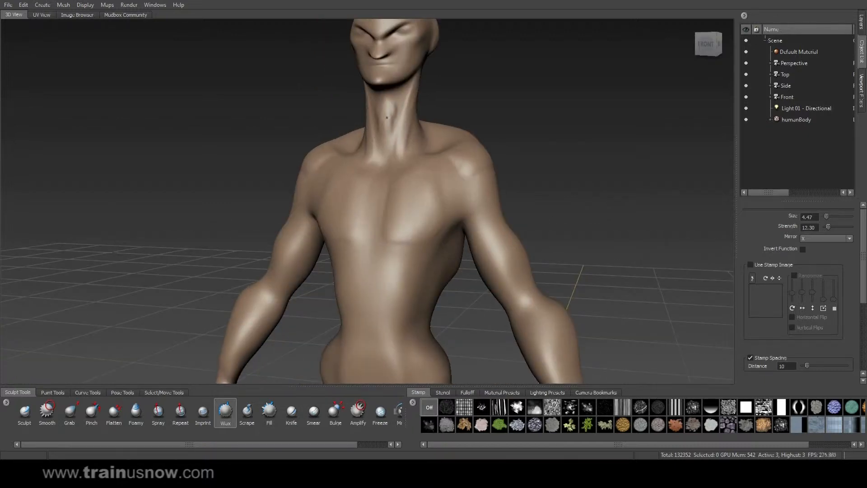
{"action": "left_click_drag", "start_coordinate": [387, 134], "coordinate": [348, 159], "text": "alt"}
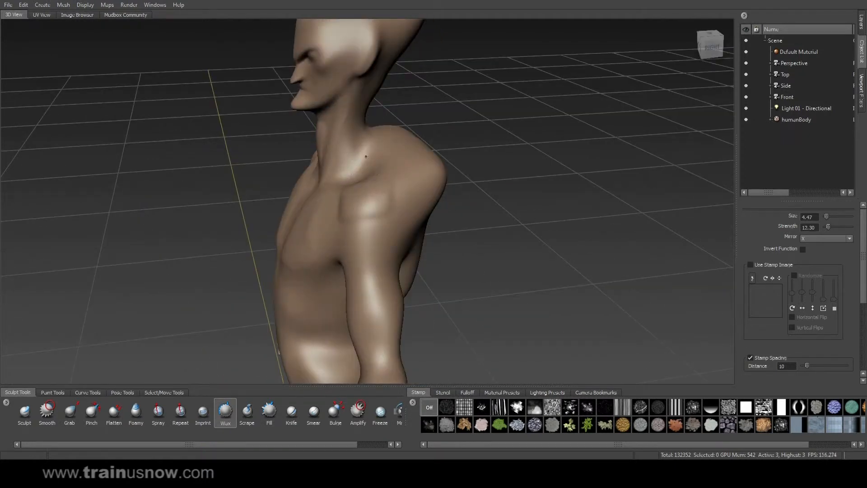
Deepen the hollows between the neck and shoulders so the collarbone ridges stand out
{"action": "left_click_drag", "start_coordinate": [364, 160], "coordinate": [456, 151], "text": "alt"}
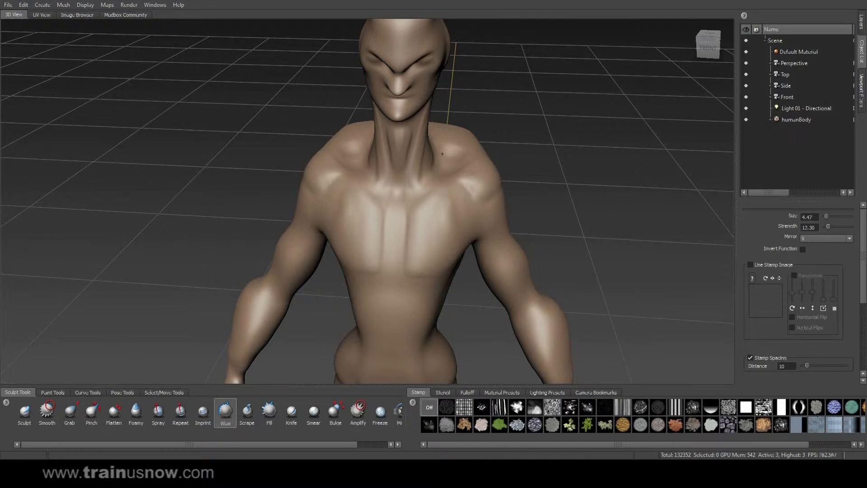
{"action": "mouse_move", "coordinate": [441, 173]}
{"action": "left_mouse_down"}
{"action": "mouse_move", "coordinate": [431, 181]}
{"action": "mouse_move", "coordinate": [448, 171]}
{"action": "left_mouse_up"}
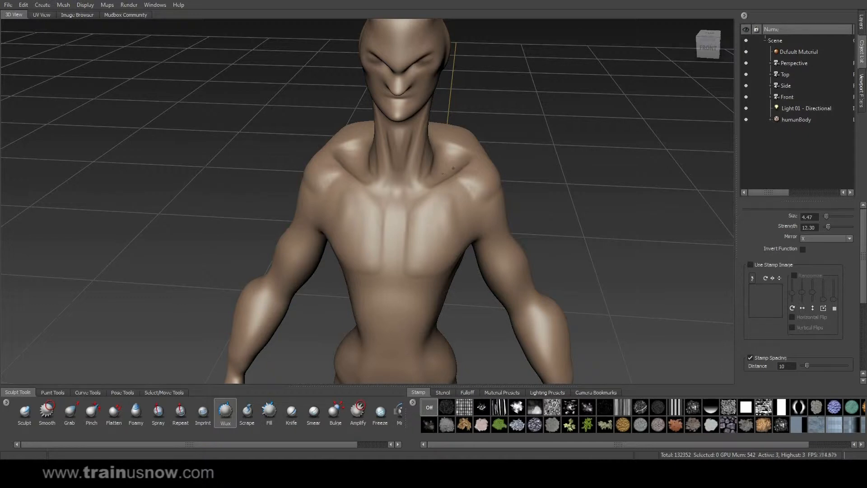
{"action": "mouse_move", "coordinate": [432, 176]}
{"action": "left_mouse_down", "text": "alt"}
{"action": "mouse_move", "coordinate": [382, 170]}
{"action": "mouse_move", "coordinate": [365, 181]}
{"action": "left_mouse_up", "text": "alt"}
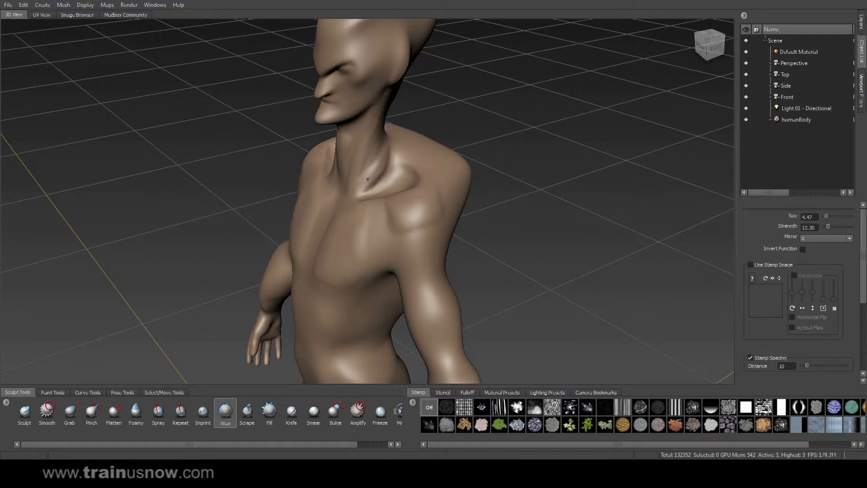
Shape the ears and build up a ridge around the base of the skull with the Wax brush
{"action": "mouse_move", "coordinate": [389, 152]}
{"action": "left_mouse_down", "text": "alt"}
{"action": "mouse_move", "coordinate": [332, 146]}
{"action": "mouse_move", "coordinate": [319, 69]}
{"action": "mouse_move", "coordinate": [359, 68]}
{"action": "mouse_move", "coordinate": [344, 93]}
{"action": "mouse_move", "coordinate": [409, 149]}
{"action": "left_mouse_up", "text": "alt"}
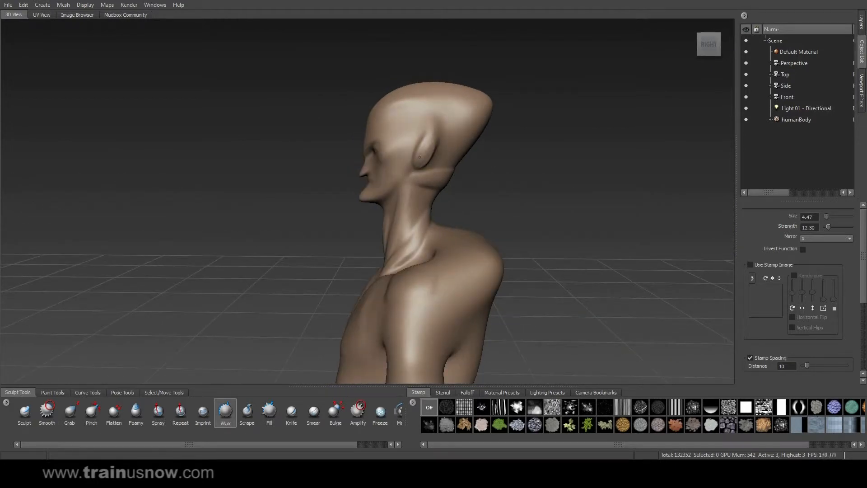
{"action": "left_click_drag", "start_coordinate": [404, 141], "coordinate": [423, 140]}
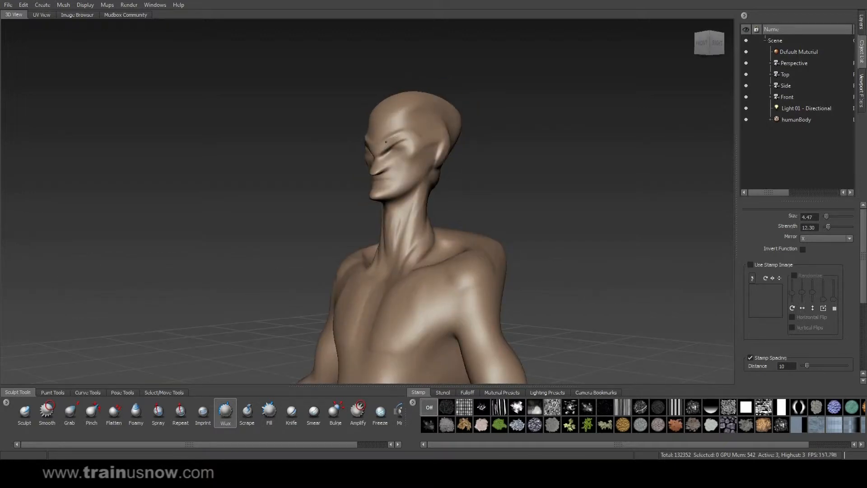
{"action": "left_click_drag", "start_coordinate": [417, 134], "coordinate": [429, 153], "text": "alt"}
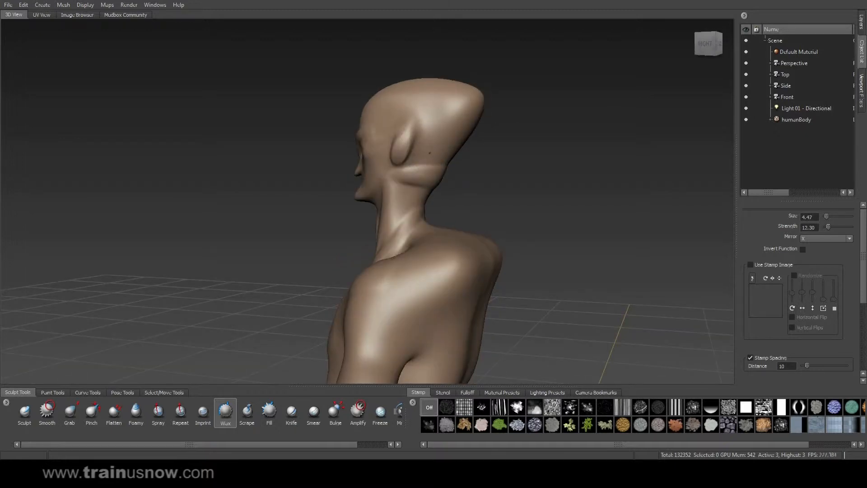
{"action": "left_click_drag", "start_coordinate": [515, 146], "coordinate": [397, 153], "text": "alt"}
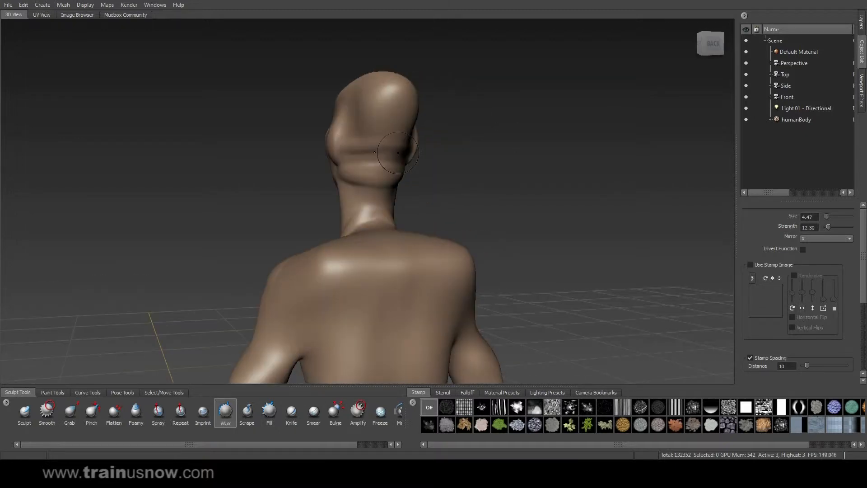
Sculpt muscle ridges over the tops of the shoulders and a jagged cheekbone ridge, smoothing the shoulder strokes
{"action": "left_click_drag", "start_coordinate": [478, 162], "coordinate": [517, 230], "text": "alt"}
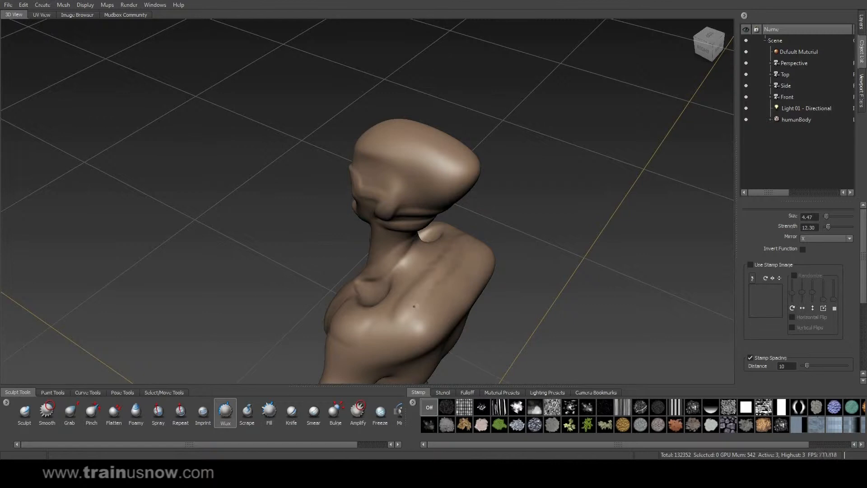
{"action": "key", "text": "shift"}
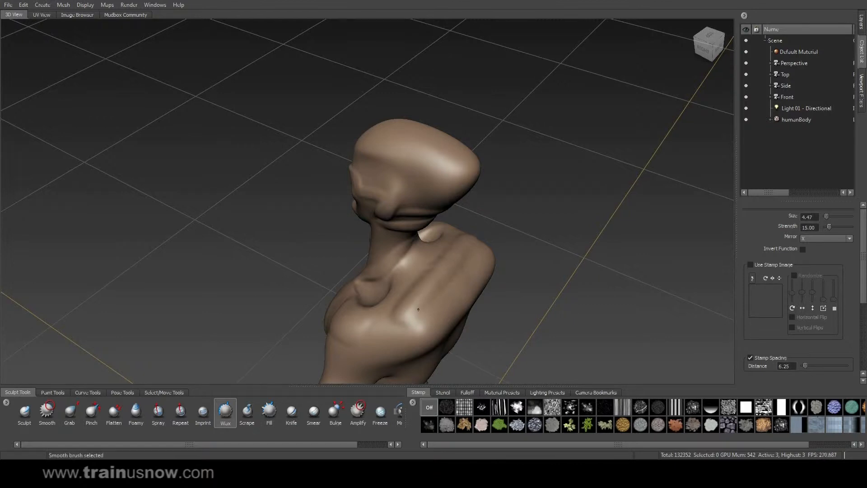
{"action": "mouse_move", "coordinate": [413, 282]}
{"action": "left_mouse_down", "text": "alt"}
{"action": "mouse_move", "coordinate": [453, 220]}
{"action": "mouse_move", "coordinate": [424, 280]}
{"action": "left_mouse_up", "text": "alt"}
{"action": "left_click_drag", "start_coordinate": [383, 313], "coordinate": [456, 215]}
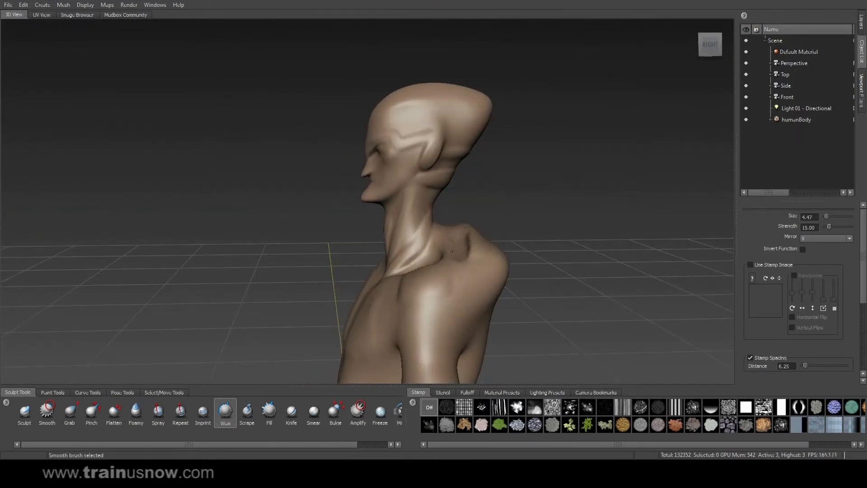
{"action": "left_click_drag", "start_coordinate": [555, 229], "coordinate": [470, 250], "text": "alt"}
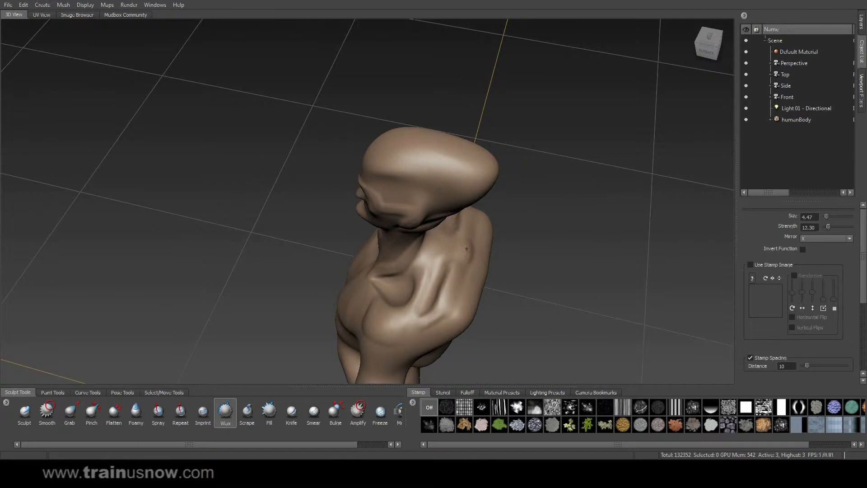
Sculpt small knobs along the collarbones and stacked horizontal ridges down the sternum with the Wax brush at size 2.61
{"action": "mouse_move", "coordinate": [435, 251]}
{"action": "left_mouse_down", "text": "alt"}
{"action": "mouse_move", "coordinate": [506, 209]}
{"action": "mouse_move", "coordinate": [453, 188]}
{"action": "mouse_move", "coordinate": [446, 195]}
{"action": "mouse_move", "coordinate": [454, 179]}
{"action": "mouse_move", "coordinate": [446, 194]}
{"action": "mouse_move", "coordinate": [419, 199]}
{"action": "mouse_move", "coordinate": [470, 148]}
{"action": "left_mouse_up", "text": "alt"}
{"action": "mouse_move", "coordinate": [377, 141]}
{"action": "left_mouse_down"}
{"action": "mouse_move", "coordinate": [370, 151]}
{"action": "mouse_move", "coordinate": [387, 122]}
{"action": "mouse_move", "coordinate": [383, 129]}
{"action": "mouse_move", "coordinate": [379, 109]}
{"action": "mouse_move", "coordinate": [353, 112]}
{"action": "mouse_move", "coordinate": [478, 207]}
{"action": "mouse_move", "coordinate": [460, 193]}
{"action": "mouse_move", "coordinate": [466, 178]}
{"action": "mouse_move", "coordinate": [479, 201]}
{"action": "left_mouse_up"}
{"action": "mouse_move", "coordinate": [479, 202]}
{"action": "left_mouse_down", "text": "alt"}
{"action": "mouse_move", "coordinate": [432, 213]}
{"action": "mouse_move", "coordinate": [446, 195]}
{"action": "mouse_move", "coordinate": [430, 181]}
{"action": "mouse_move", "coordinate": [417, 183]}
{"action": "mouse_move", "coordinate": [429, 187]}
{"action": "mouse_move", "coordinate": [421, 222]}
{"action": "mouse_move", "coordinate": [431, 156]}
{"action": "mouse_move", "coordinate": [424, 149]}
{"action": "mouse_move", "coordinate": [431, 167]}
{"action": "mouse_move", "coordinate": [416, 150]}
{"action": "mouse_move", "coordinate": [385, 153]}
{"action": "mouse_move", "coordinate": [418, 172]}
{"action": "mouse_move", "coordinate": [384, 150]}
{"action": "mouse_move", "coordinate": [378, 134]}
{"action": "mouse_move", "coordinate": [369, 165]}
{"action": "mouse_move", "coordinate": [380, 182]}
{"action": "mouse_move", "coordinate": [375, 199]}
{"action": "mouse_move", "coordinate": [368, 179]}
{"action": "mouse_move", "coordinate": [376, 216]}
{"action": "mouse_move", "coordinate": [344, 213]}
{"action": "mouse_move", "coordinate": [368, 190]}
{"action": "left_mouse_up", "text": "alt"}
{"action": "right_click_drag", "start_coordinate": [368, 189], "coordinate": [386, 192], "text": "alt"}
{"action": "middle_click_drag", "start_coordinate": [632, 203], "coordinate": [602, 140], "text": "alt"}
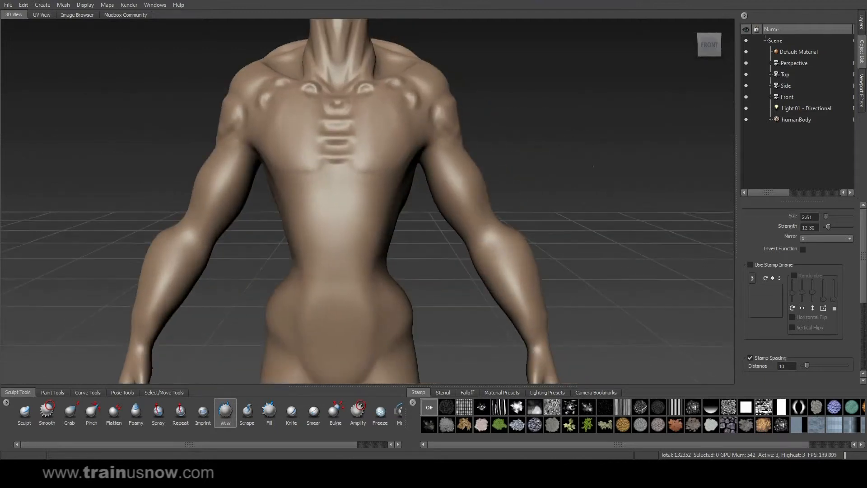
Sculpt muscle strands running from the outer chest into the armpits
{"action": "left_click_drag", "start_coordinate": [602, 139], "coordinate": [457, 123], "text": "alt"}
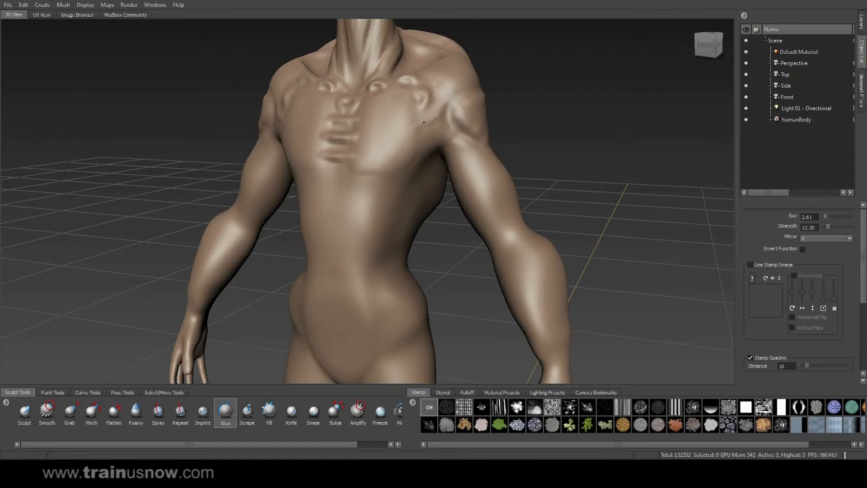
{"action": "mouse_move", "coordinate": [446, 114]}
{"action": "left_mouse_down", "text": "alt"}
{"action": "mouse_move", "coordinate": [444, 146]}
{"action": "mouse_move", "coordinate": [380, 209]}
{"action": "mouse_move", "coordinate": [399, 242]}
{"action": "left_mouse_up", "text": "alt"}
{"action": "middle_click_drag", "start_coordinate": [398, 242], "coordinate": [458, 211], "text": "alt"}
Build up a raised, arched plate on the lower abdomen with the Wax brush at size 4.13
{"action": "mouse_move", "coordinate": [487, 233]}
{"action": "left_mouse_down"}
{"action": "mouse_move", "coordinate": [491, 239]}
{"action": "mouse_move", "coordinate": [457, 219]}
{"action": "mouse_move", "coordinate": [485, 267]}
{"action": "left_mouse_up"}
{"action": "left_click_drag", "start_coordinate": [467, 311], "coordinate": [469, 290], "text": "alt"}
{"action": "mouse_move", "coordinate": [480, 281]}
{"action": "left_mouse_down"}
{"action": "mouse_move", "coordinate": [467, 284]}
{"action": "mouse_move", "coordinate": [484, 284]}
{"action": "left_mouse_up"}
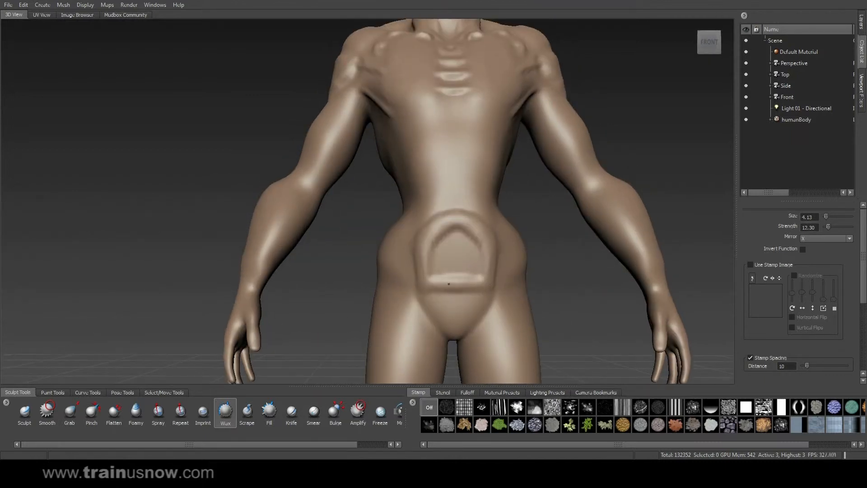
{"action": "mouse_move", "coordinate": [459, 229]}
{"action": "left_mouse_down"}
{"action": "mouse_move", "coordinate": [458, 268]}
{"action": "mouse_move", "coordinate": [482, 275]}
{"action": "mouse_move", "coordinate": [472, 253]}
{"action": "mouse_move", "coordinate": [459, 287]}
{"action": "mouse_move", "coordinate": [454, 275]}
{"action": "mouse_move", "coordinate": [480, 249]}
{"action": "mouse_move", "coordinate": [463, 278]}
{"action": "left_mouse_up"}
{"action": "left_click_drag", "start_coordinate": [518, 215], "coordinate": [520, 238], "text": "alt"}
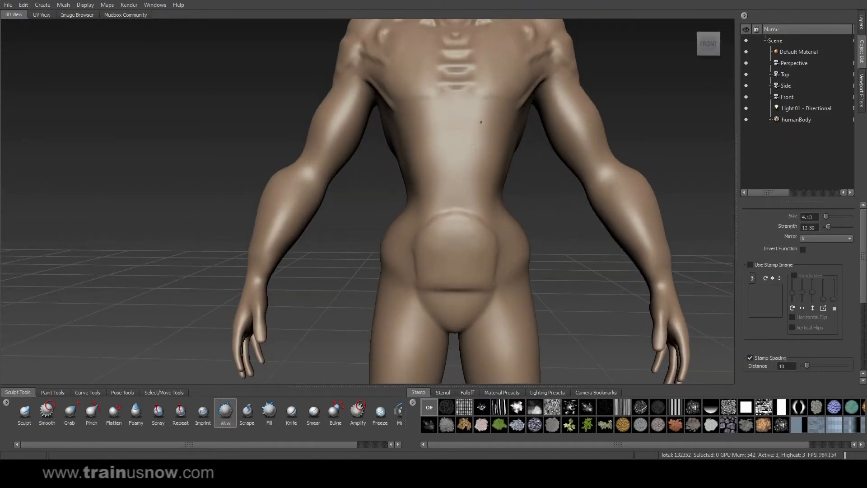
Sculpt curved abdominal muscle ridges and the lower rib edges between the chest and the abdominal plate
{"action": "left_click_drag", "start_coordinate": [468, 131], "coordinate": [468, 122]}
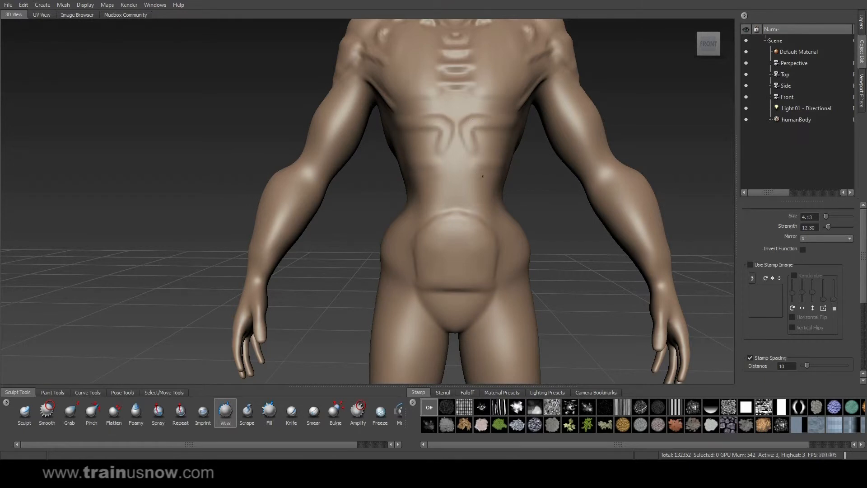
{"action": "mouse_move", "coordinate": [479, 204]}
{"action": "left_mouse_down"}
{"action": "mouse_move", "coordinate": [475, 172]}
{"action": "mouse_move", "coordinate": [494, 183]}
{"action": "left_mouse_up"}
{"action": "mouse_move", "coordinate": [546, 184]}
{"action": "left_mouse_down", "text": "alt"}
{"action": "mouse_move", "coordinate": [485, 182]}
{"action": "mouse_move", "coordinate": [477, 138]}
{"action": "mouse_move", "coordinate": [501, 174]}
{"action": "mouse_move", "coordinate": [512, 155]}
{"action": "mouse_move", "coordinate": [496, 170]}
{"action": "mouse_move", "coordinate": [504, 141]}
{"action": "left_mouse_up", "text": "alt"}
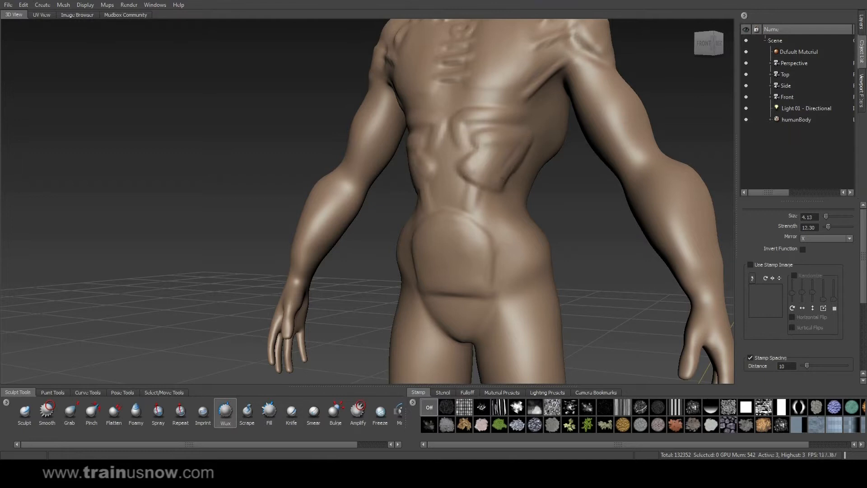
Smooth the rib area and sculpt the central abdominal bumps and the strands along the flanks to the waist
{"action": "key", "text": "shift"}
{"action": "mouse_move", "coordinate": [527, 111]}
{"action": "left_mouse_down"}
{"action": "mouse_move", "coordinate": [466, 167]}
{"action": "mouse_move", "coordinate": [513, 171]}
{"action": "left_mouse_up"}
{"action": "mouse_move", "coordinate": [463, 198]}
{"action": "left_mouse_down"}
{"action": "mouse_move", "coordinate": [458, 154]}
{"action": "mouse_move", "coordinate": [473, 187]}
{"action": "mouse_move", "coordinate": [467, 200]}
{"action": "mouse_move", "coordinate": [458, 191]}
{"action": "left_mouse_up"}
{"action": "left_click_drag", "start_coordinate": [470, 194], "coordinate": [453, 188], "text": "alt"}
{"action": "mouse_move", "coordinate": [493, 202]}
{"action": "left_mouse_down"}
{"action": "mouse_move", "coordinate": [490, 215]}
{"action": "mouse_move", "coordinate": [497, 199]}
{"action": "left_mouse_up"}
{"action": "mouse_move", "coordinate": [507, 199]}
{"action": "left_mouse_down", "text": "alt"}
{"action": "mouse_move", "coordinate": [521, 157]}
{"action": "mouse_move", "coordinate": [498, 204]}
{"action": "mouse_move", "coordinate": [451, 217]}
{"action": "mouse_move", "coordinate": [470, 228]}
{"action": "mouse_move", "coordinate": [524, 183]}
{"action": "left_mouse_up", "text": "alt"}
{"action": "key", "text": "shift"}
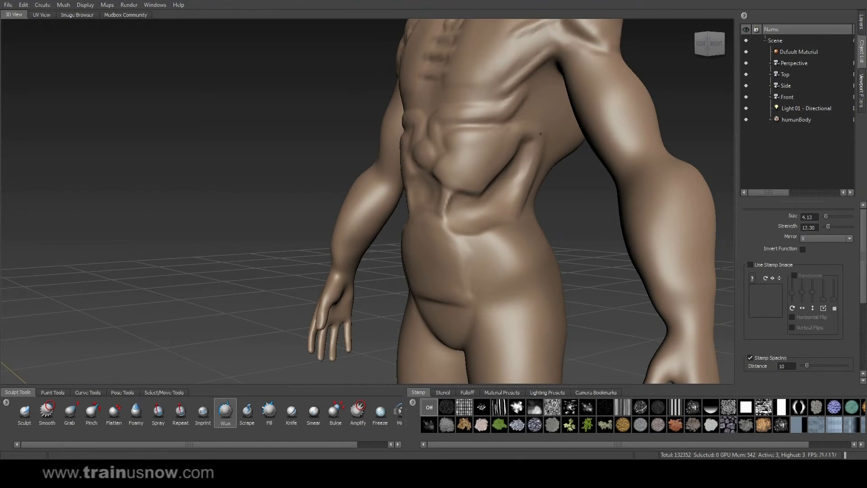
Build up the hip crest ridges on both sides of the abdominal plate
{"action": "left_click_drag", "start_coordinate": [520, 226], "coordinate": [474, 245]}
{"action": "mouse_move", "coordinate": [360, 219]}
{"action": "left_mouse_down", "text": "alt"}
{"action": "mouse_move", "coordinate": [442, 233]}
{"action": "mouse_move", "coordinate": [431, 239]}
{"action": "left_mouse_up", "text": "alt"}
{"action": "left_click_drag", "start_coordinate": [513, 257], "coordinate": [500, 251], "text": "alt"}
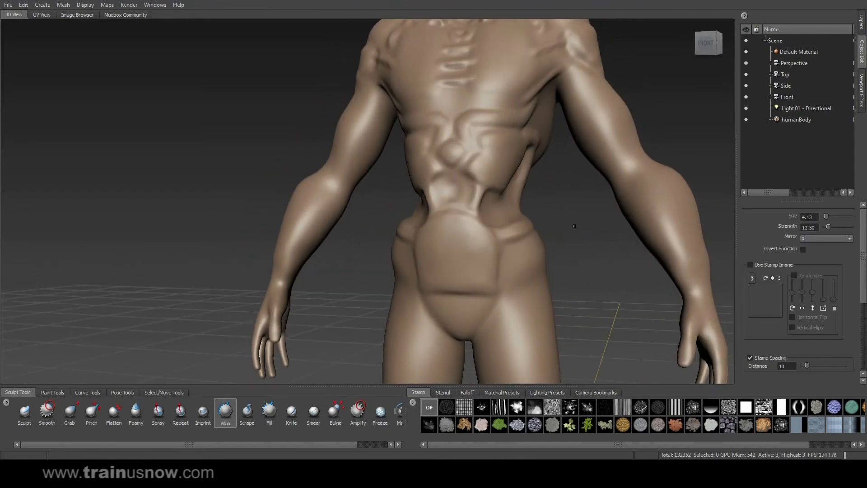
Define the lower edges of the chest muscles and smooth the strokes
{"action": "middle_click_drag", "start_coordinate": [539, 109], "coordinate": [512, 165], "text": "alt"}
{"action": "left_click_drag", "start_coordinate": [506, 140], "coordinate": [478, 169], "text": "alt"}
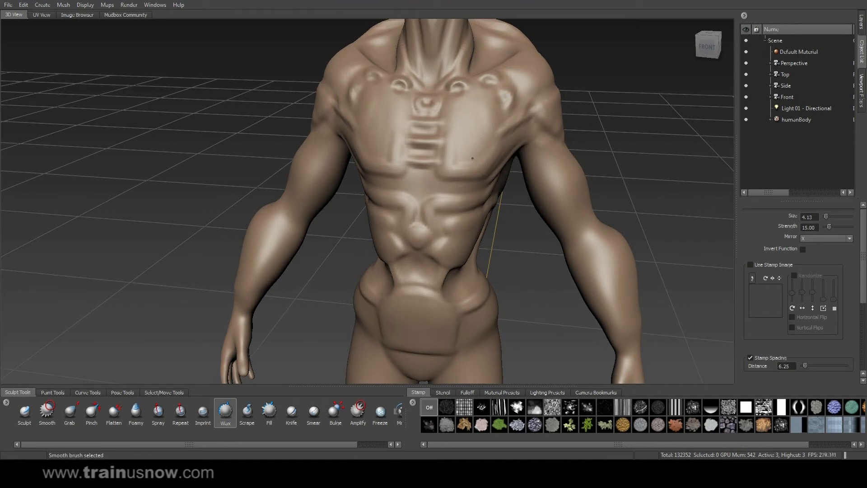
{"action": "left_click_drag", "start_coordinate": [485, 162], "coordinate": [580, 148], "text": "alt"}
{"action": "right_click", "coordinate": [559, 85]}
{"action": "left_click", "coordinate": [575, 90]}
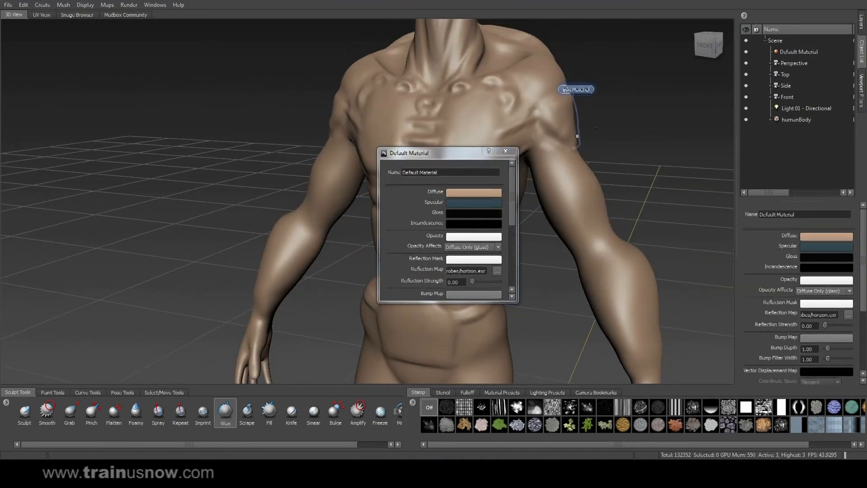
{"action": "left_click", "coordinate": [511, 153]}
Sculpt the biceps, the triceps and the shoulder muscle attachments on the upper arms with the Wax brush
{"action": "mouse_move", "coordinate": [529, 172]}
{"action": "left_mouse_down", "text": "alt"}
{"action": "mouse_move", "coordinate": [514, 174]}
{"action": "mouse_move", "coordinate": [544, 163]}
{"action": "mouse_move", "coordinate": [563, 200]}
{"action": "left_mouse_up", "text": "alt"}
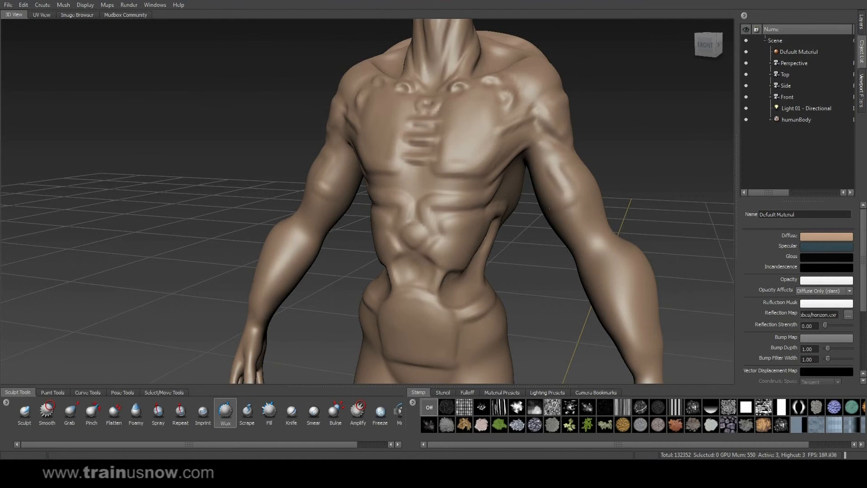
{"action": "mouse_move", "coordinate": [556, 223]}
{"action": "left_mouse_down"}
{"action": "mouse_move", "coordinate": [574, 204]}
{"action": "mouse_move", "coordinate": [582, 253]}
{"action": "mouse_move", "coordinate": [553, 221]}
{"action": "mouse_move", "coordinate": [554, 252]}
{"action": "mouse_move", "coordinate": [562, 247]}
{"action": "left_mouse_up"}
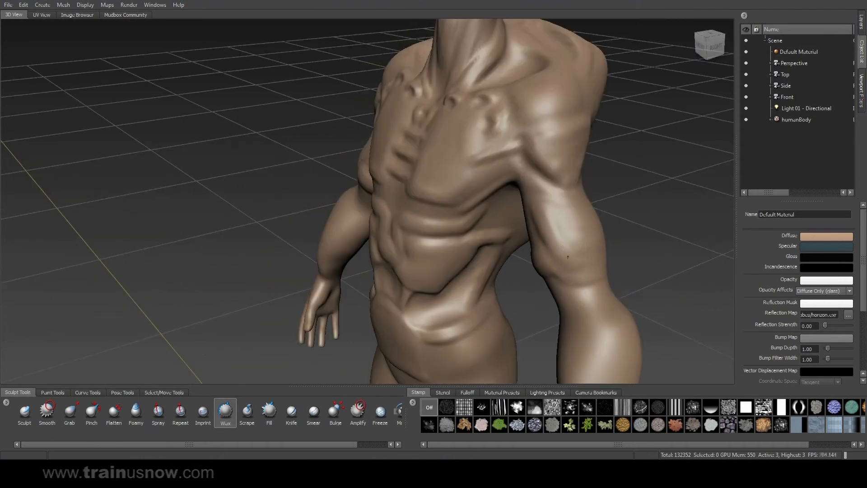
{"action": "left_click_drag", "start_coordinate": [621, 209], "coordinate": [319, 180], "text": "alt"}
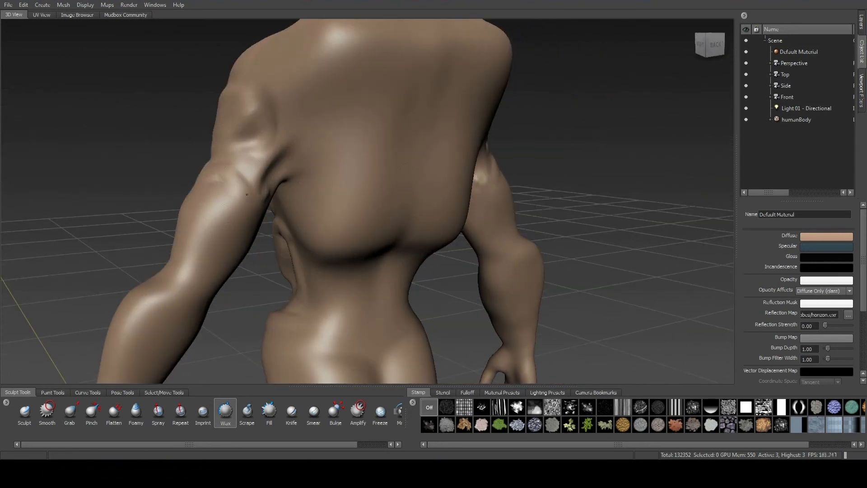
{"action": "mouse_move", "coordinate": [205, 234]}
{"action": "left_mouse_down"}
{"action": "mouse_move", "coordinate": [233, 210]}
{"action": "mouse_move", "coordinate": [249, 235]}
{"action": "mouse_move", "coordinate": [309, 252]}
{"action": "left_mouse_up"}
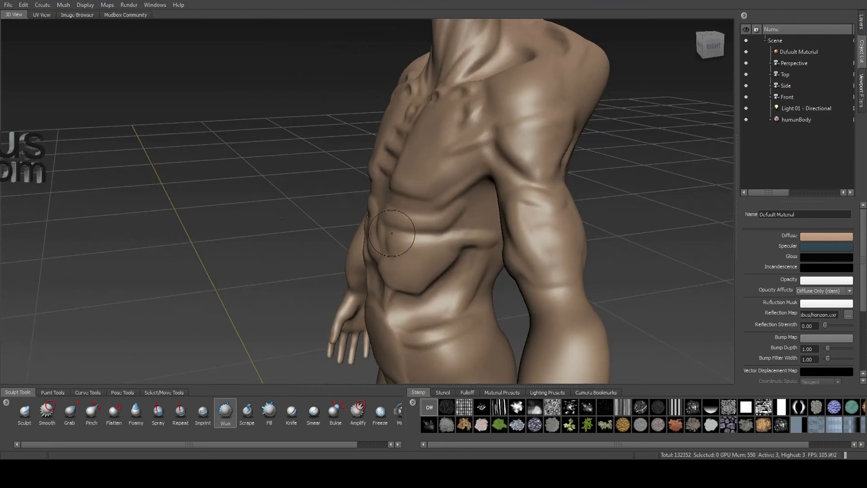